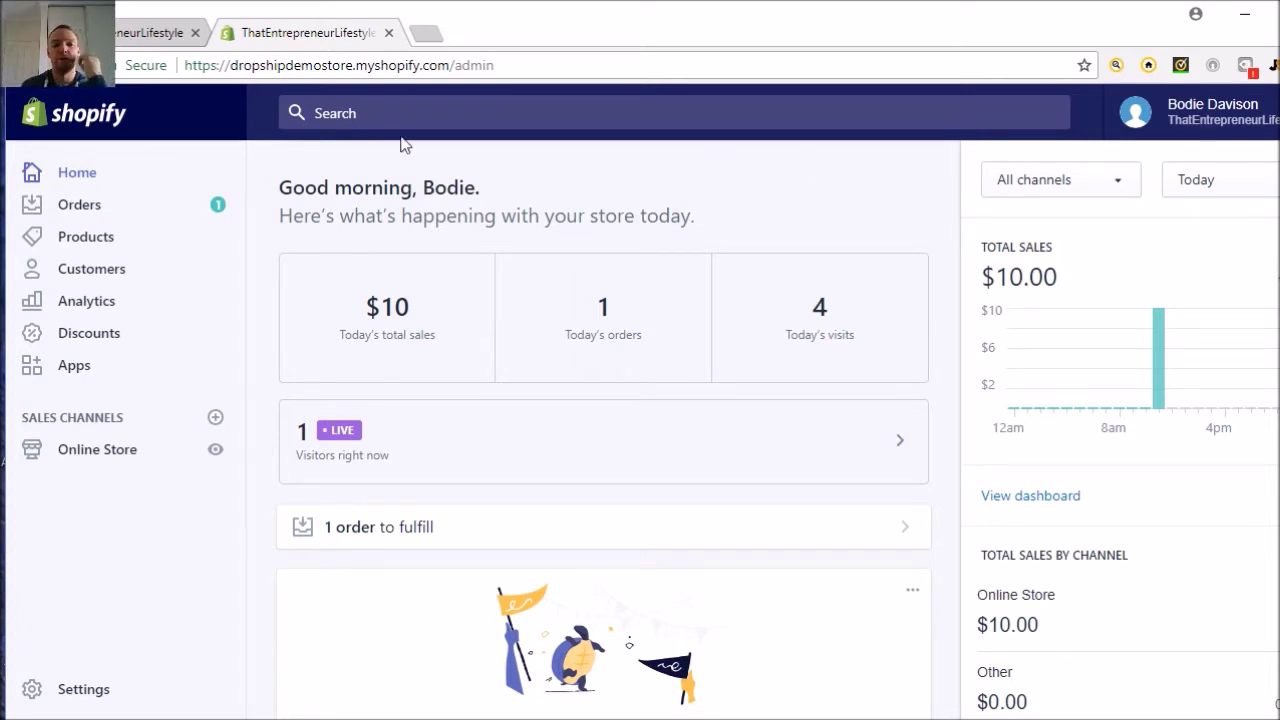
# - Go from Orders and Home to the store's installed Apps list and launch Oberlo
pyautogui.click(94, 210)
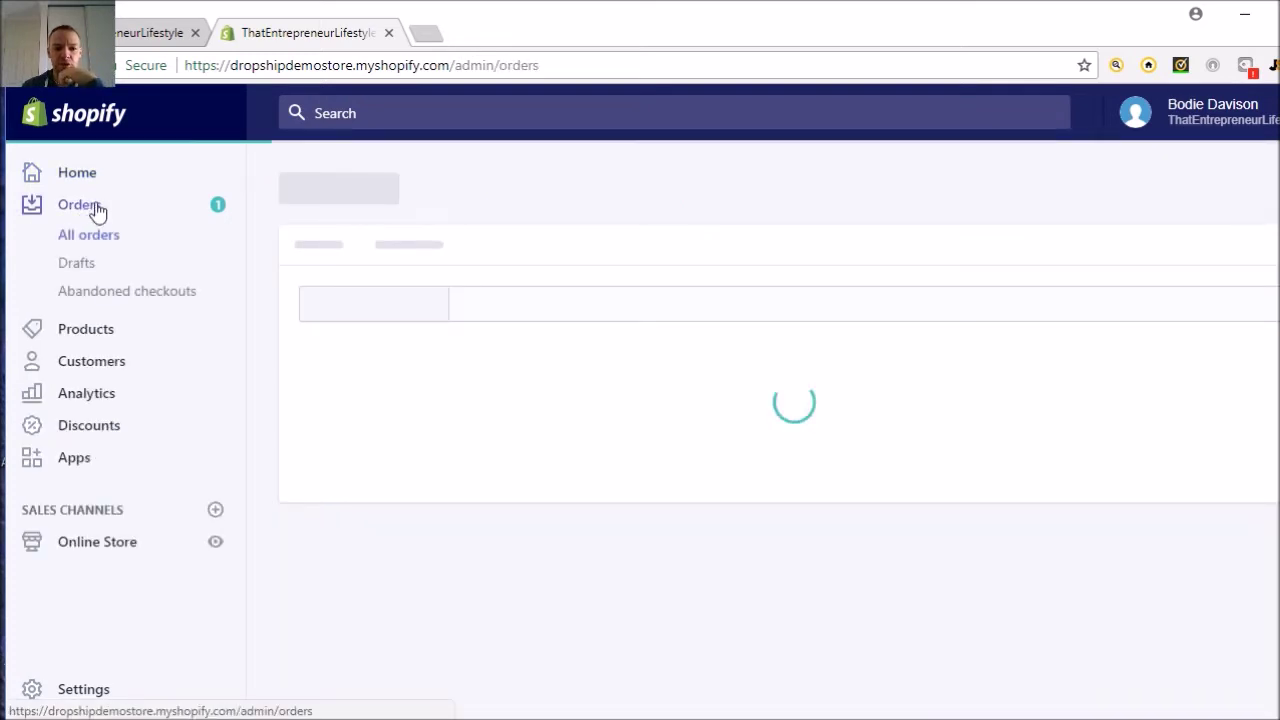
pyautogui.click(88, 180)
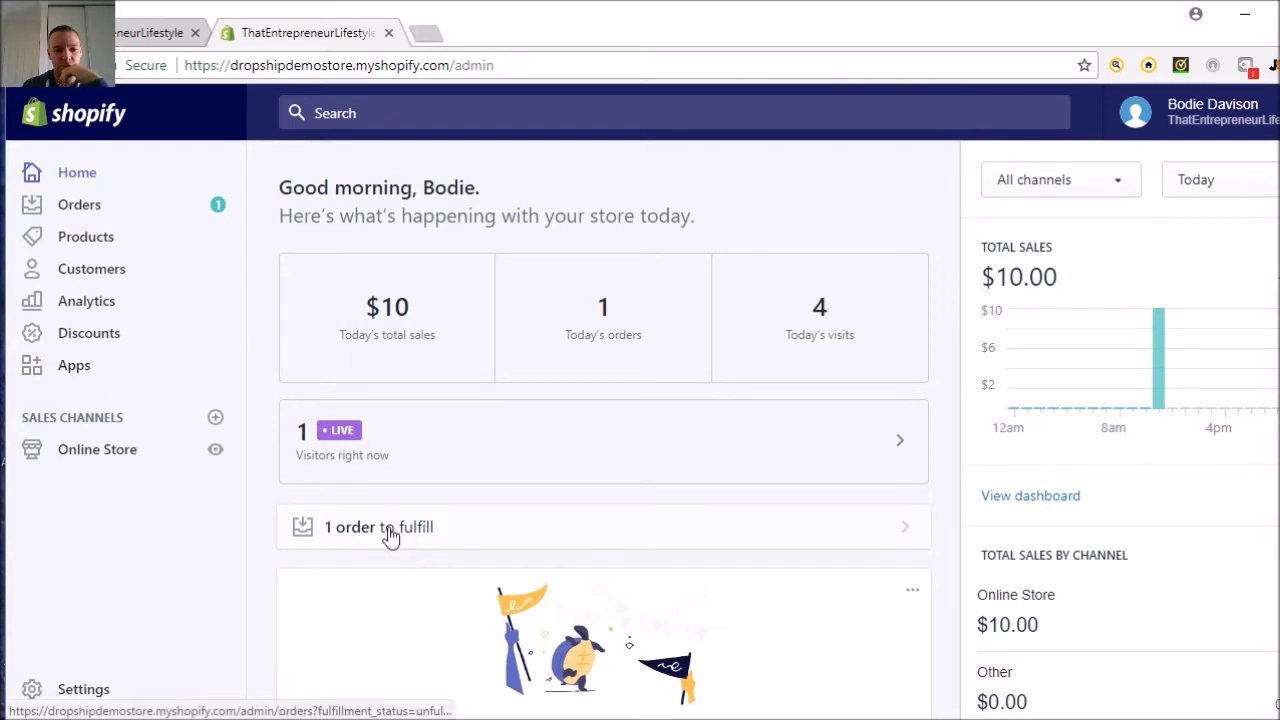
pyautogui.click(80, 370)
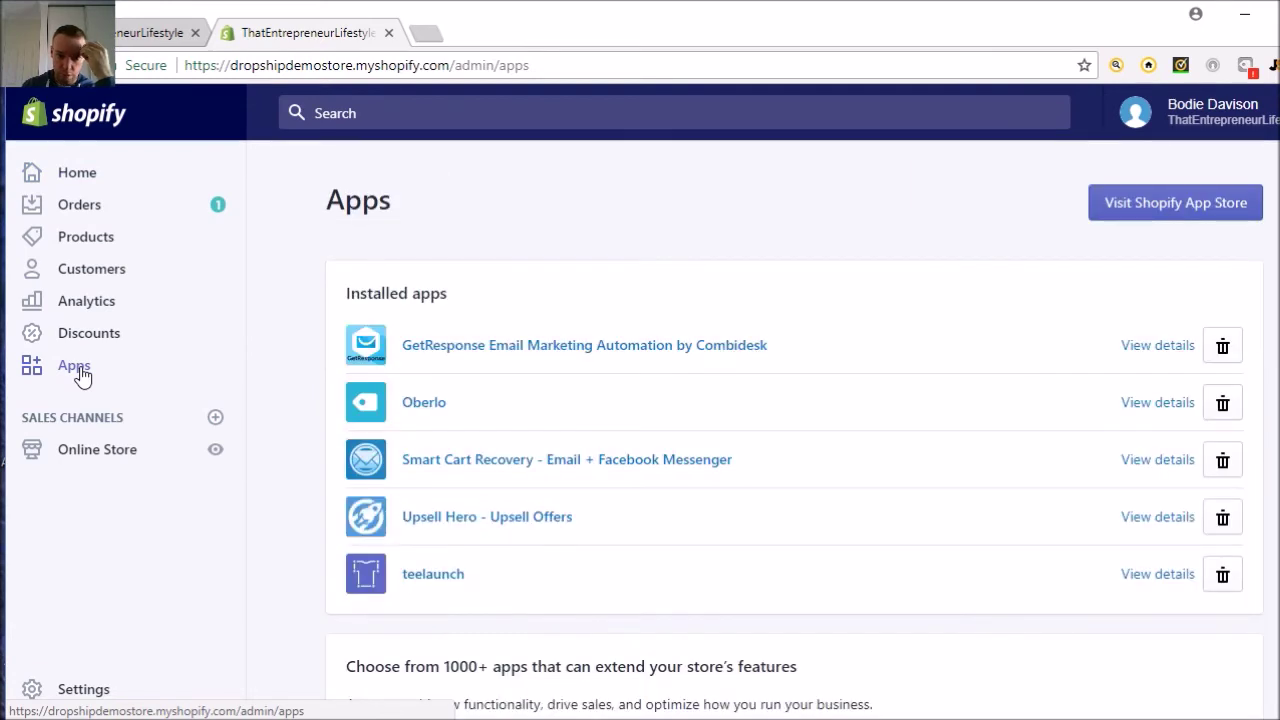
pyautogui.click(424, 404)
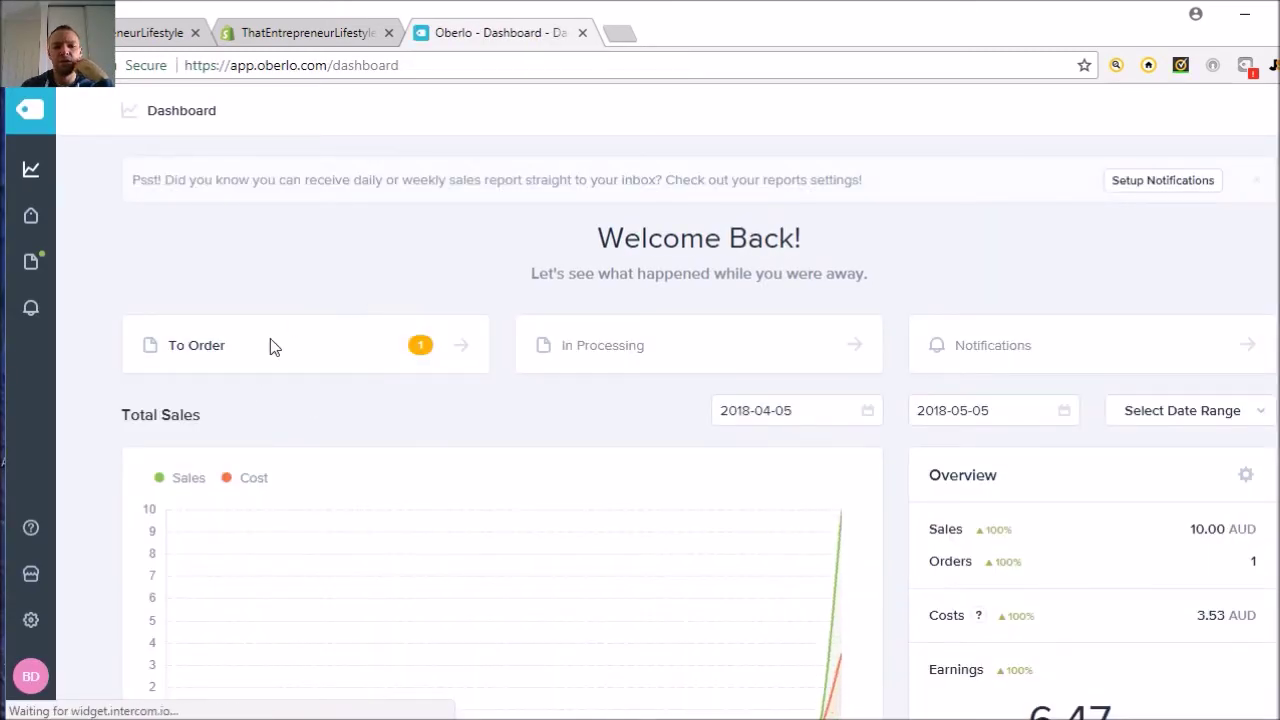
# - Open Oberlo's To Order orders and order The Businessman watch on #1001 from its supplier
pyautogui.click(460, 354)
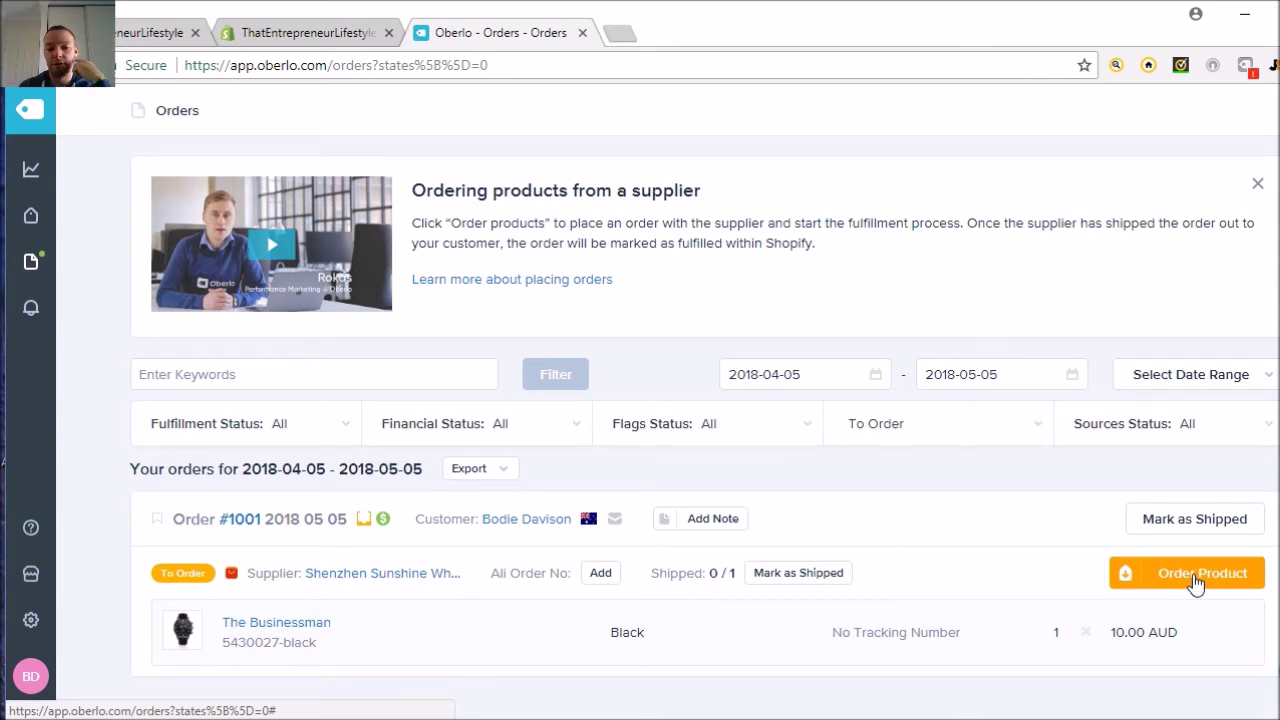
pyautogui.click(1197, 582)
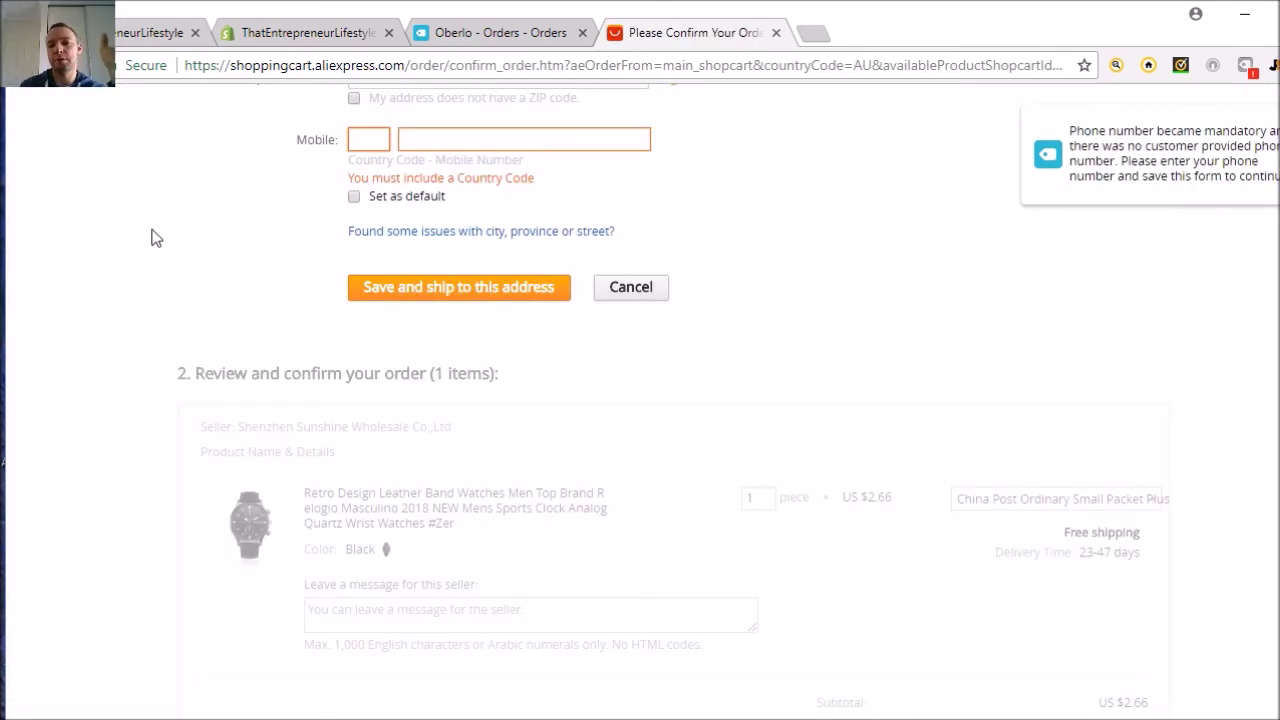
# - Enter the mobile country code and phone number in the AliExpress shipping address, fixing a mistyped digit
pyautogui.click(374, 139)
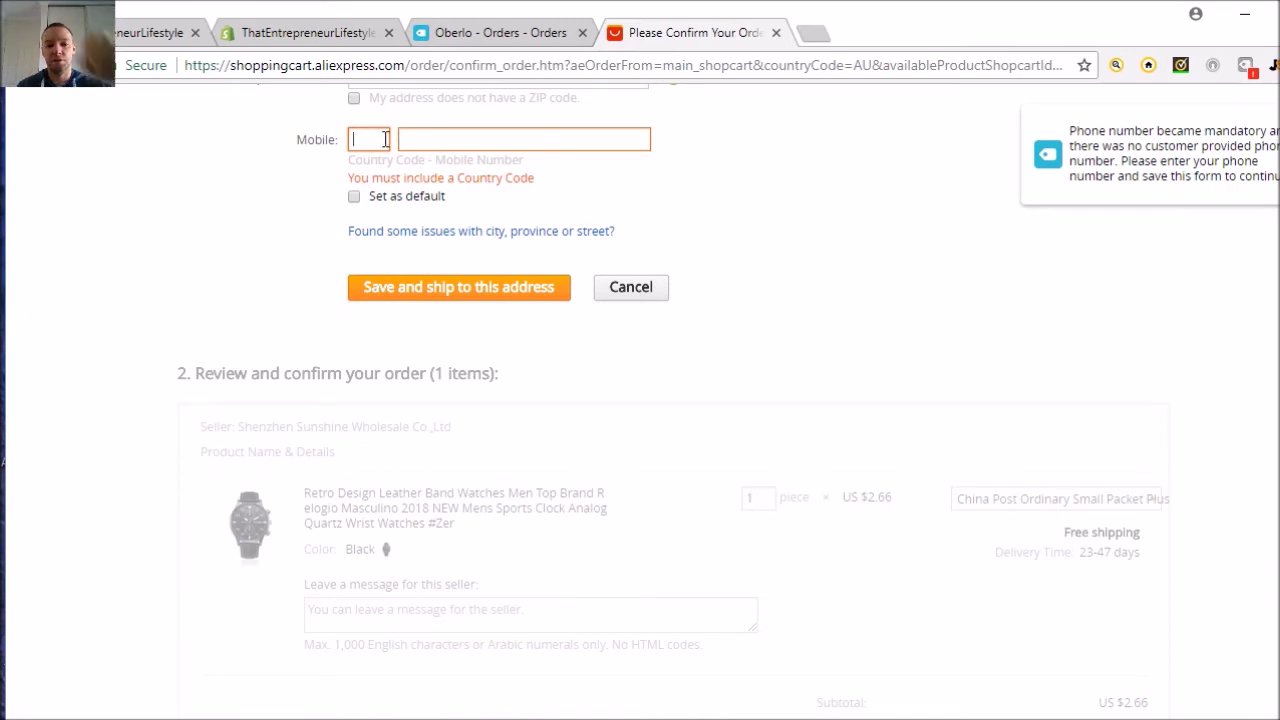
pyautogui.write('01')
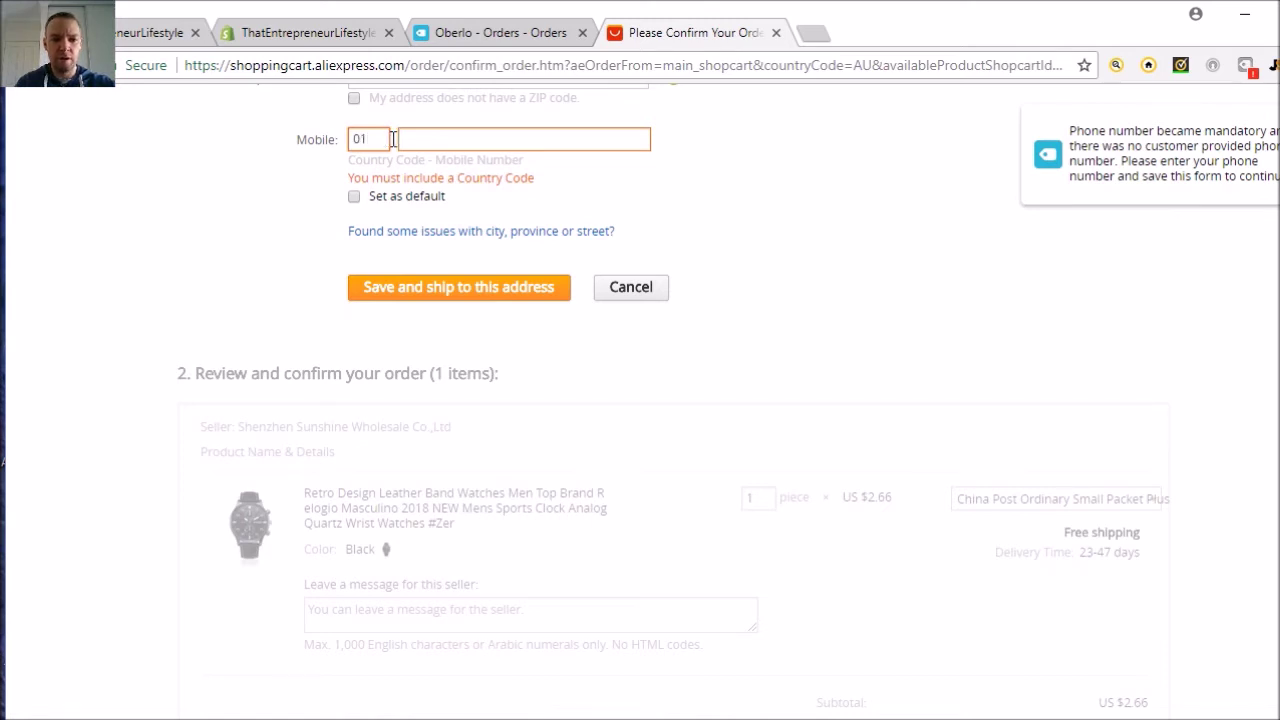
pyautogui.click(421, 144)
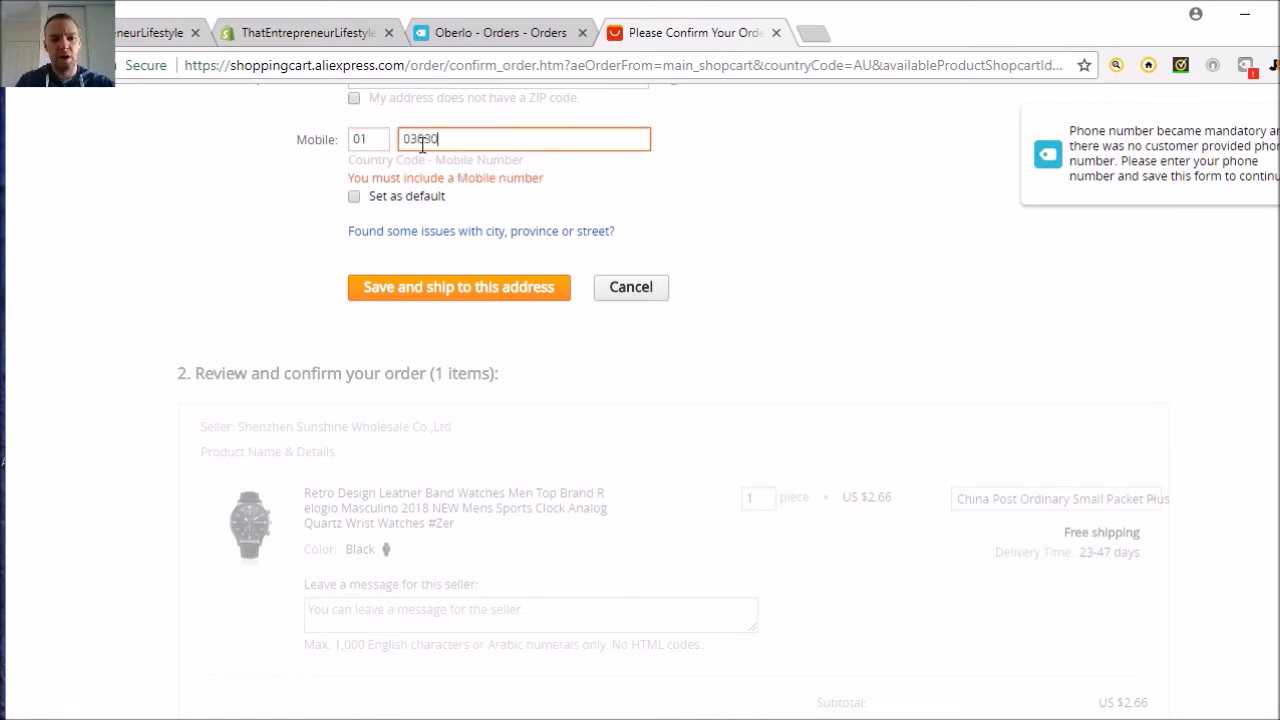
pyautogui.click(424, 144)
pyautogui.press('BackSpace')
pyautogui.write('0303')
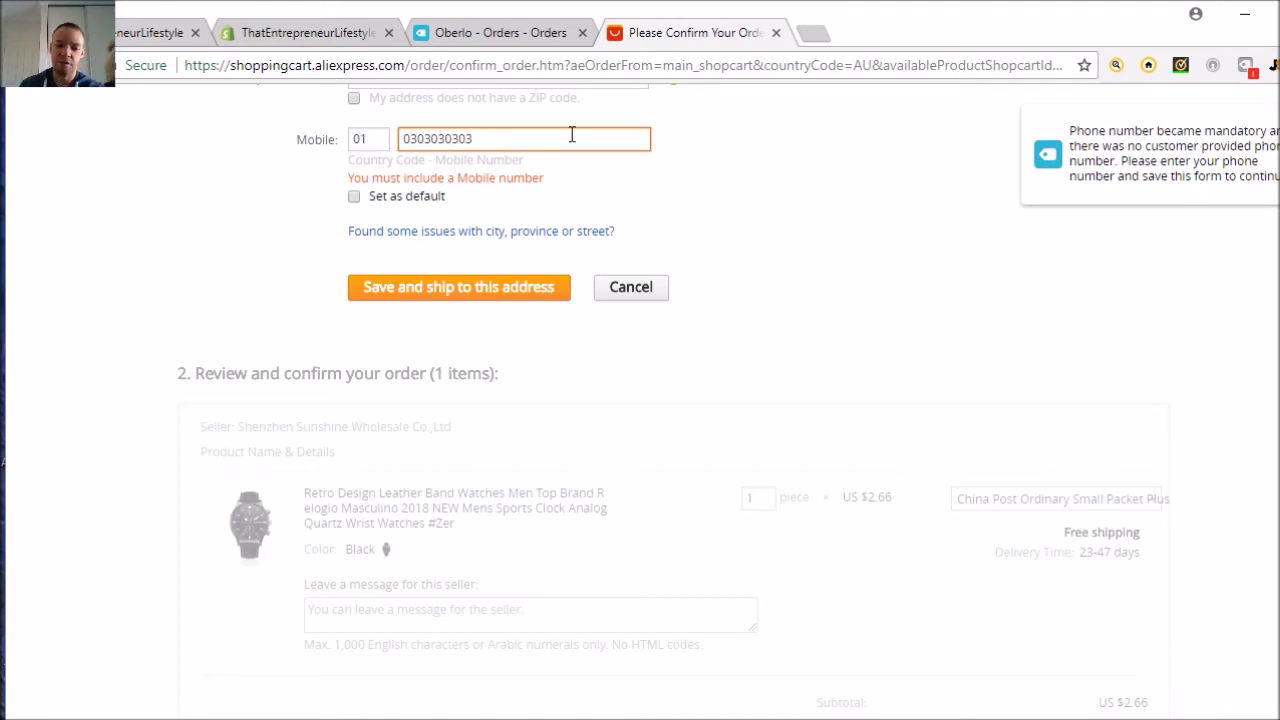
# - Save the shipping address and pick ePacket as the watch's shipping method
pyautogui.click(463, 296)
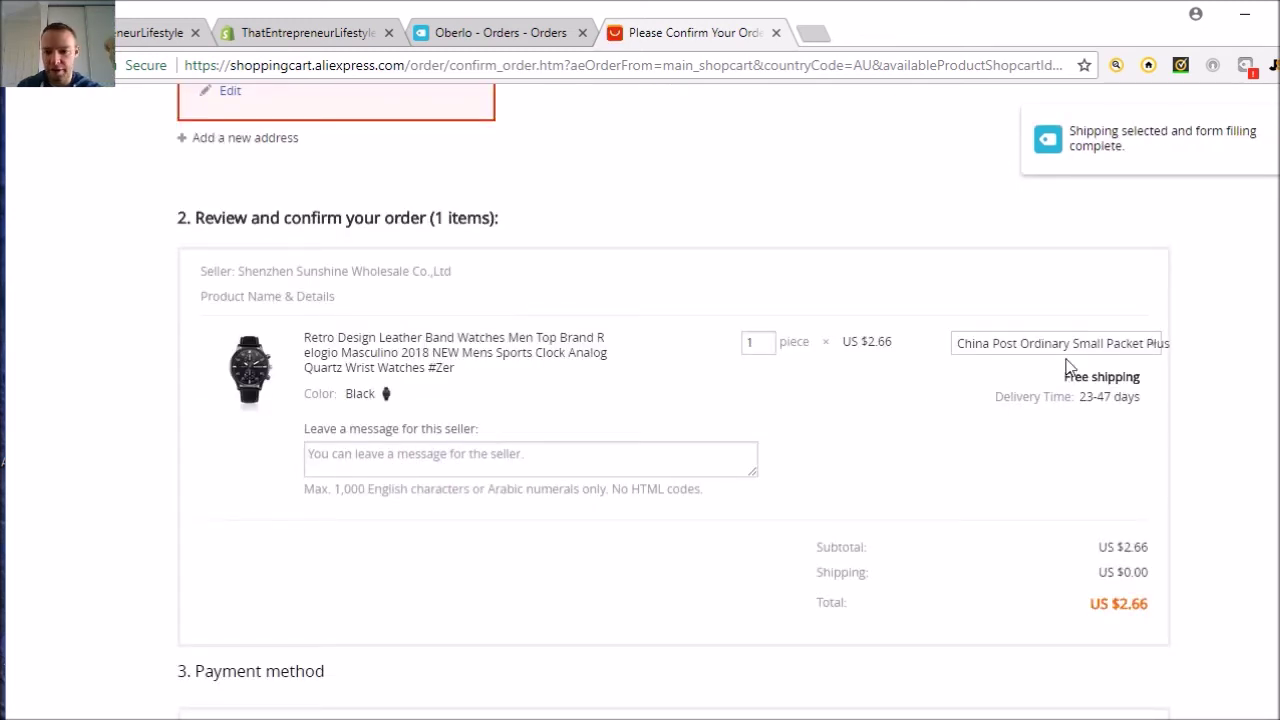
pyautogui.click(1124, 350)
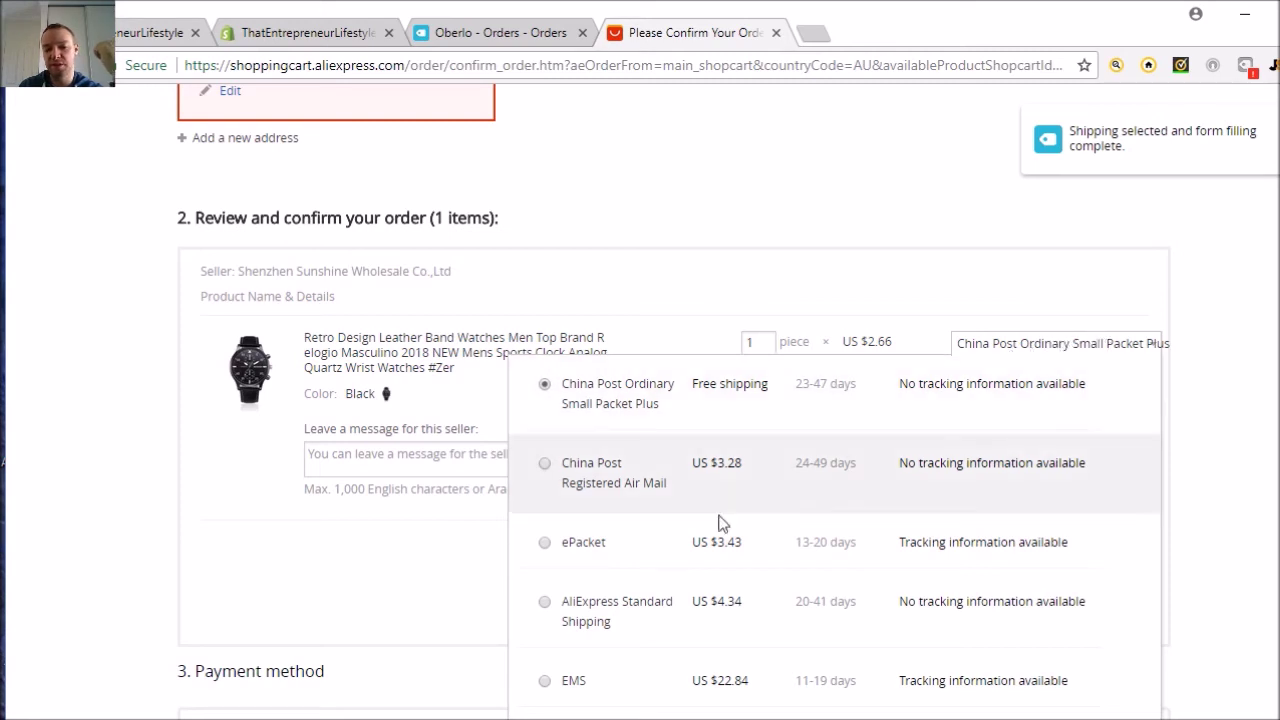
pyautogui.click(545, 543)
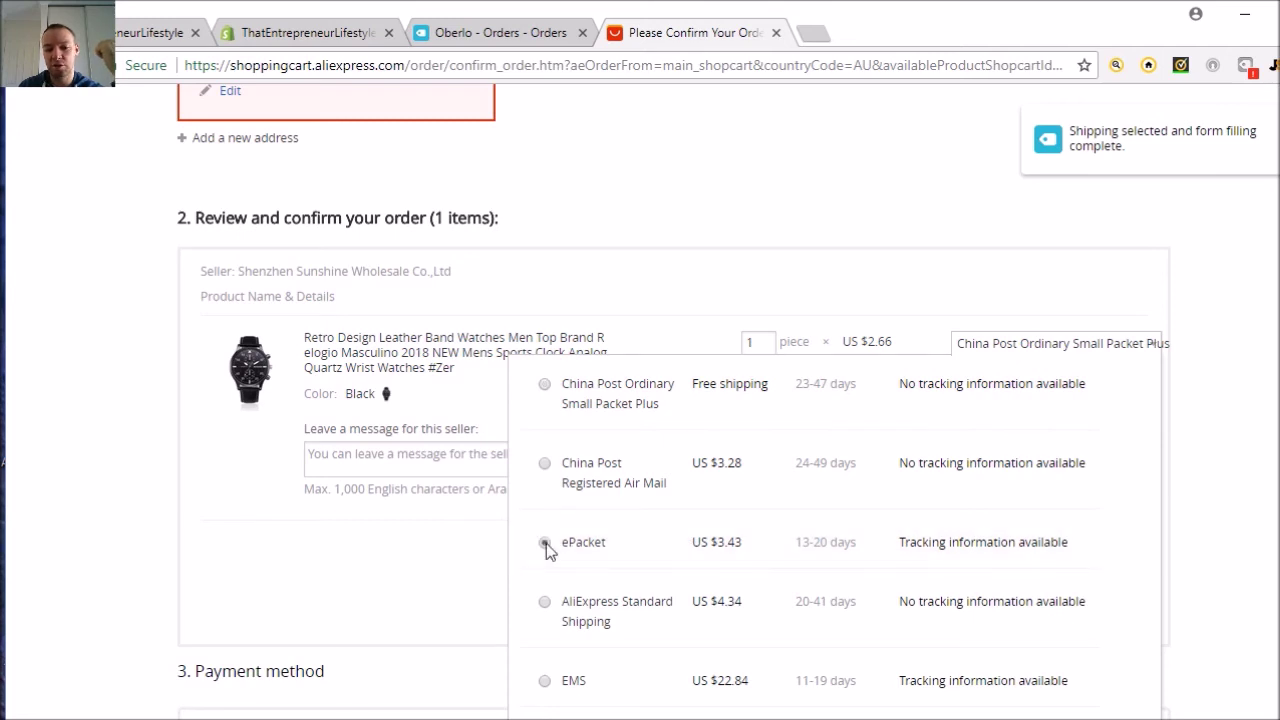
pyautogui.scroll(-4, 1216, 450)
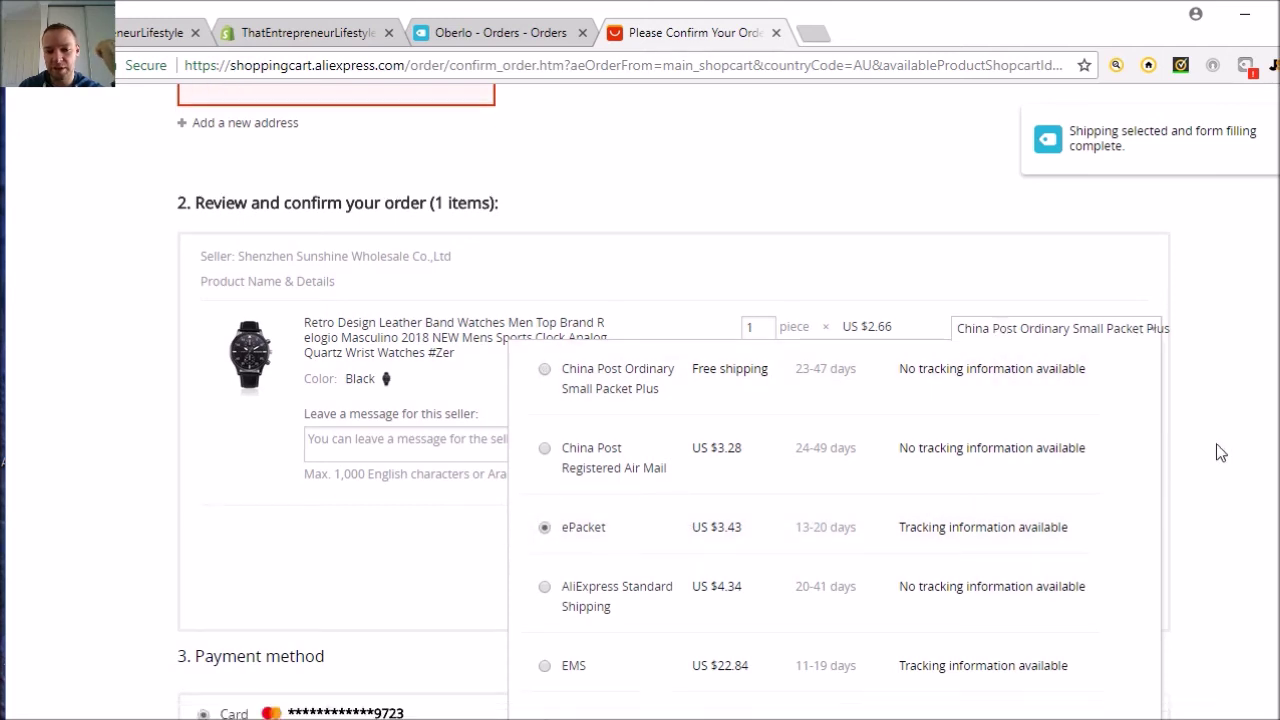
# - Reselect and apply ePacket shipping, then place and pay for the order
pyautogui.click(1265, 480)
pyautogui.scroll(3, 1244, 384)
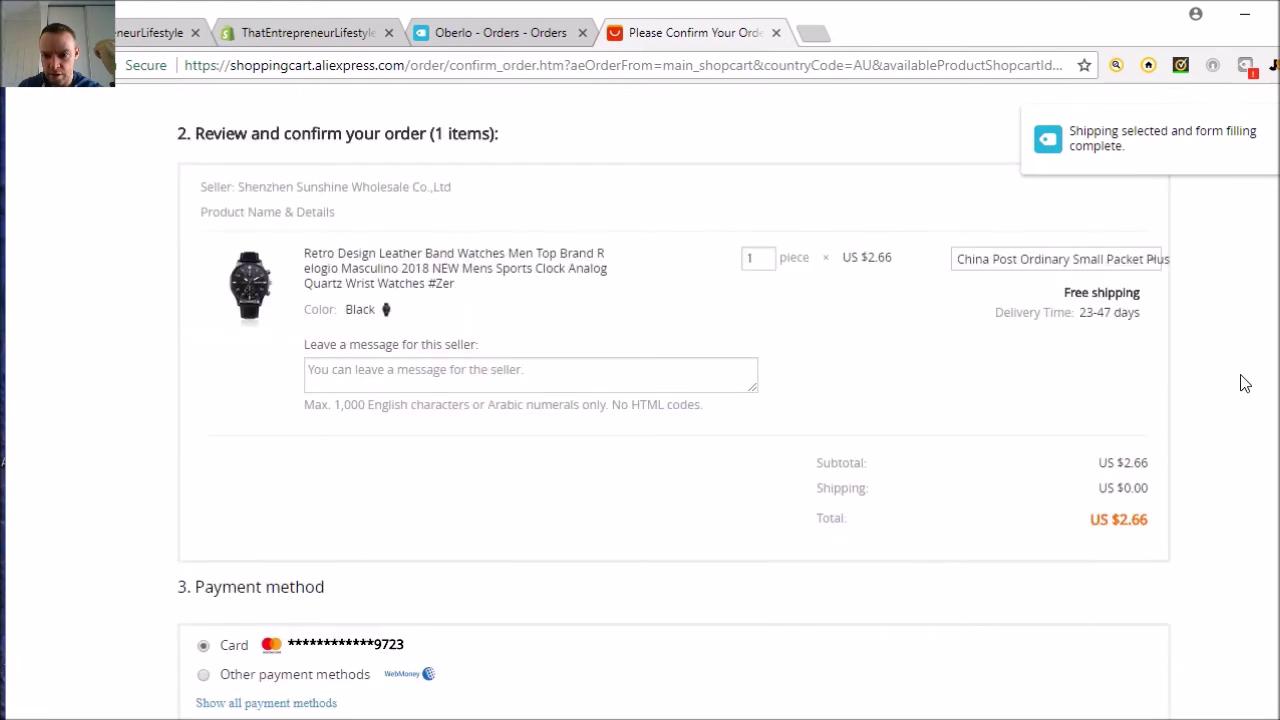
pyautogui.click(1150, 262)
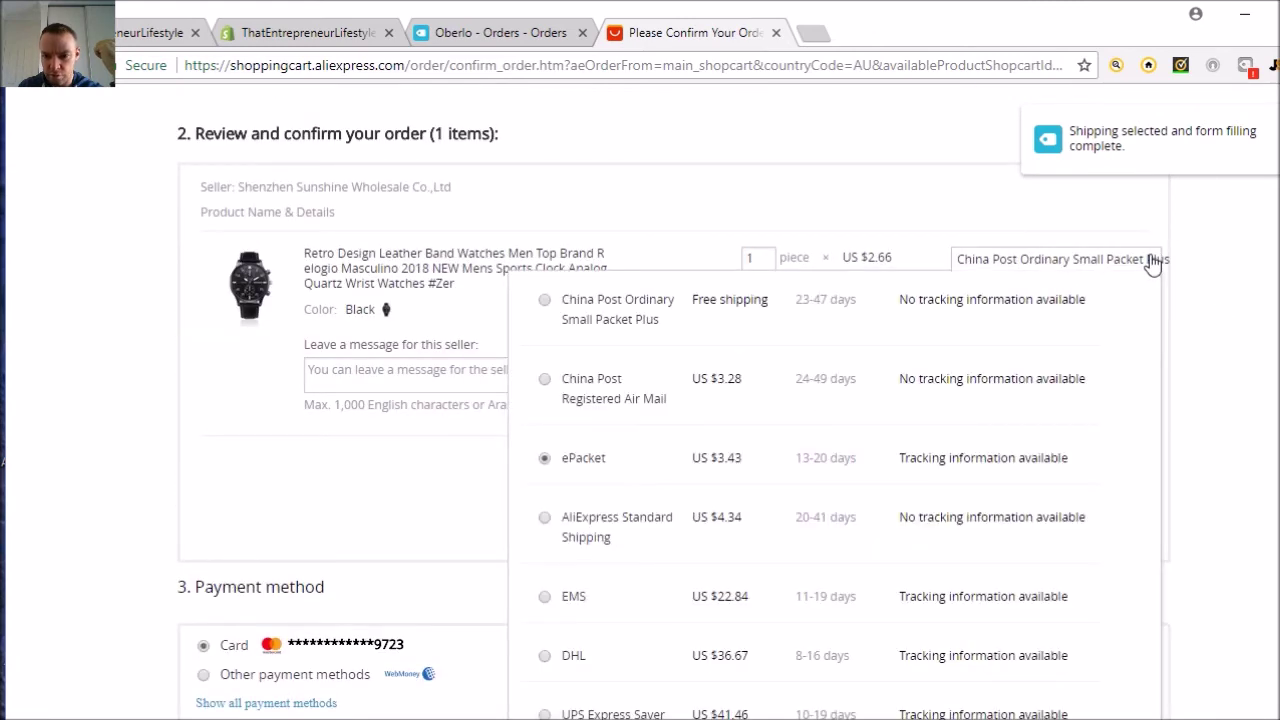
pyautogui.scroll(-3, 977, 480)
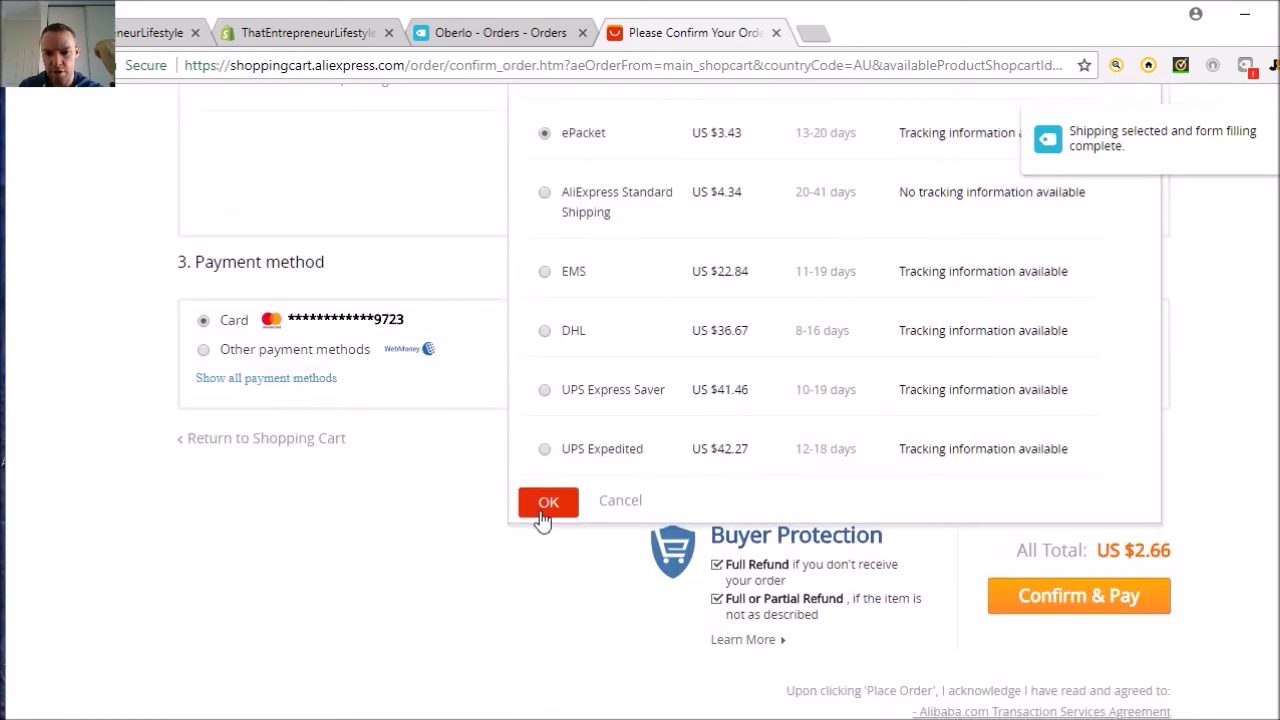
pyautogui.click(541, 514)
pyautogui.scroll(-4, 1260, 466)
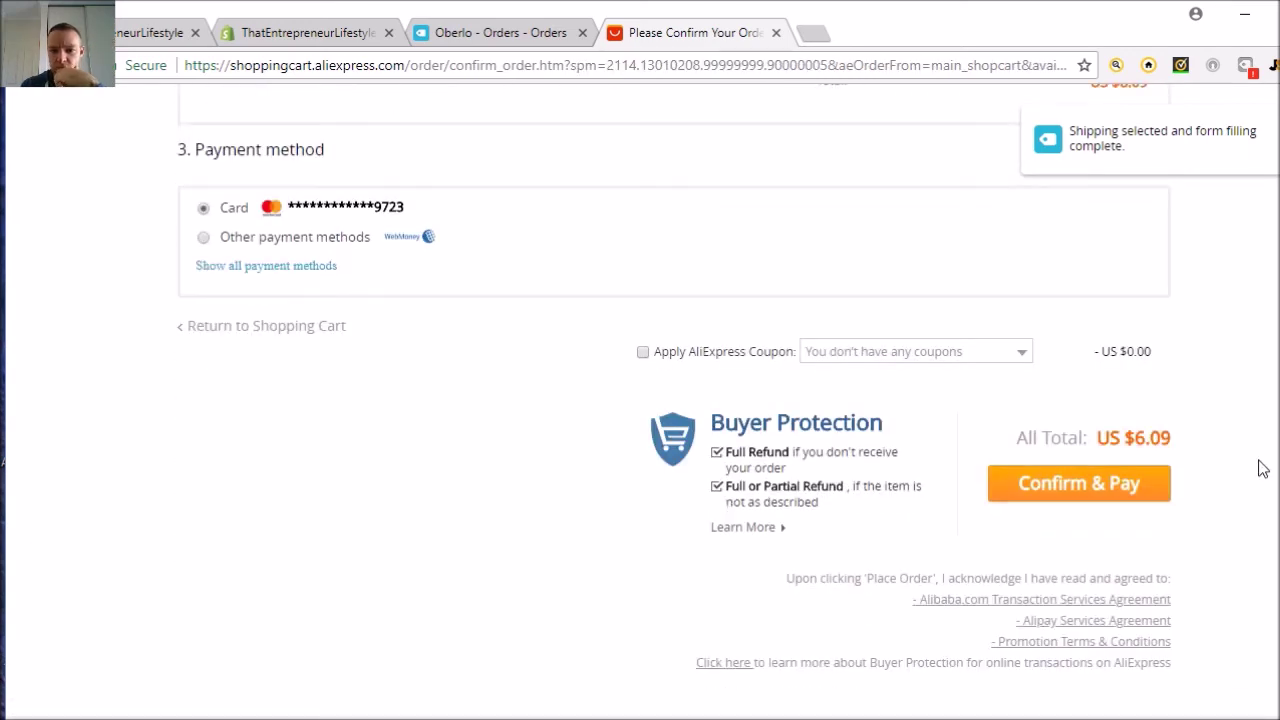
pyautogui.click(1077, 495)
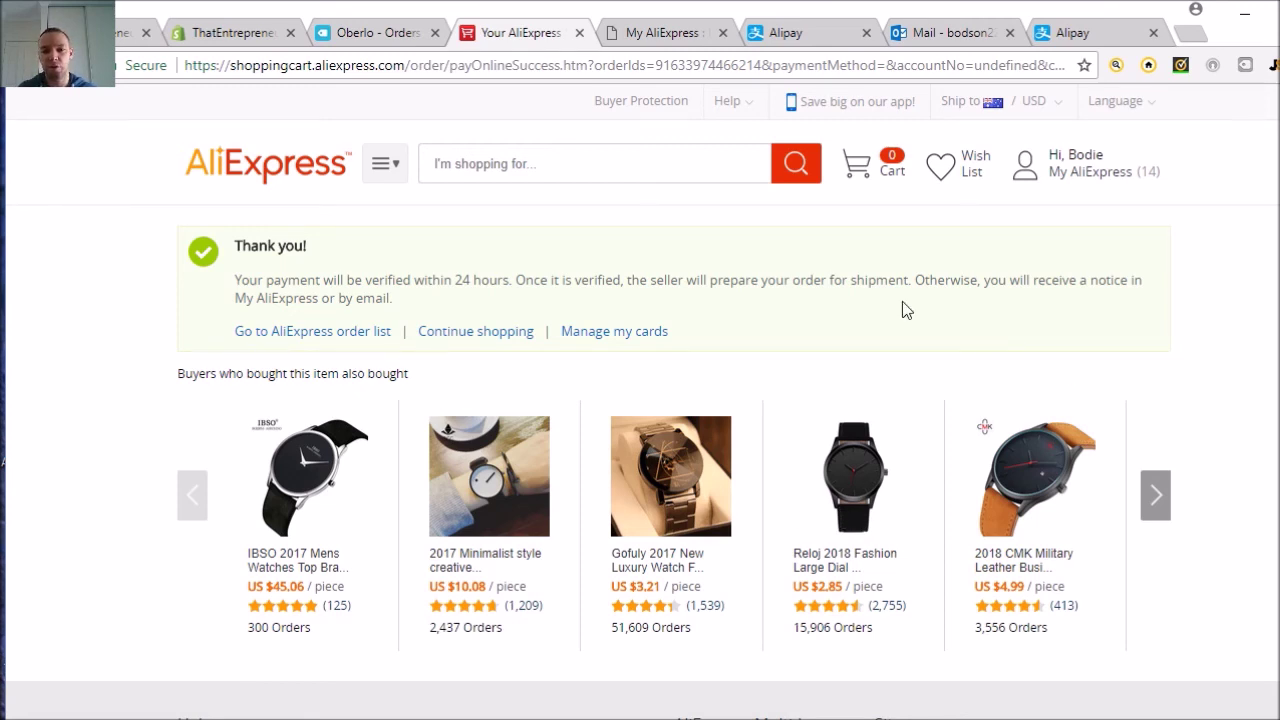
# - In a new tab, load google.com and search for 'alipay'
pyautogui.click(1190, 37)
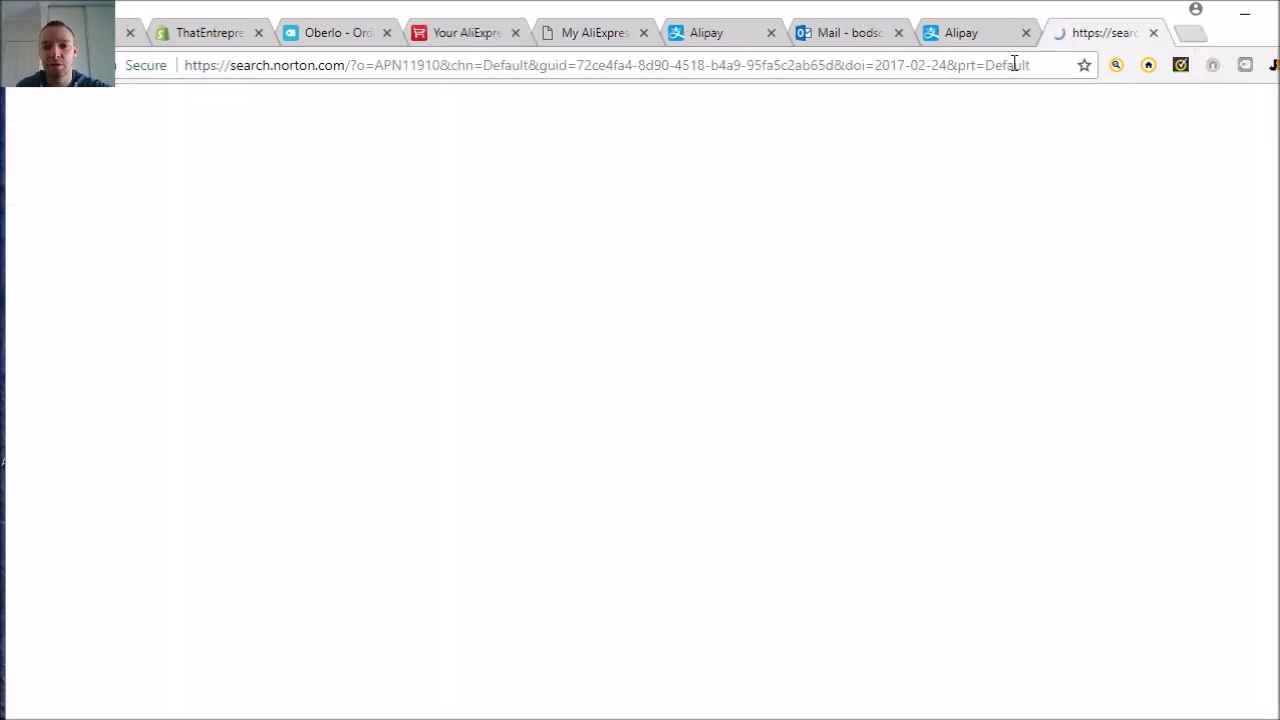
pyautogui.click(487, 70)
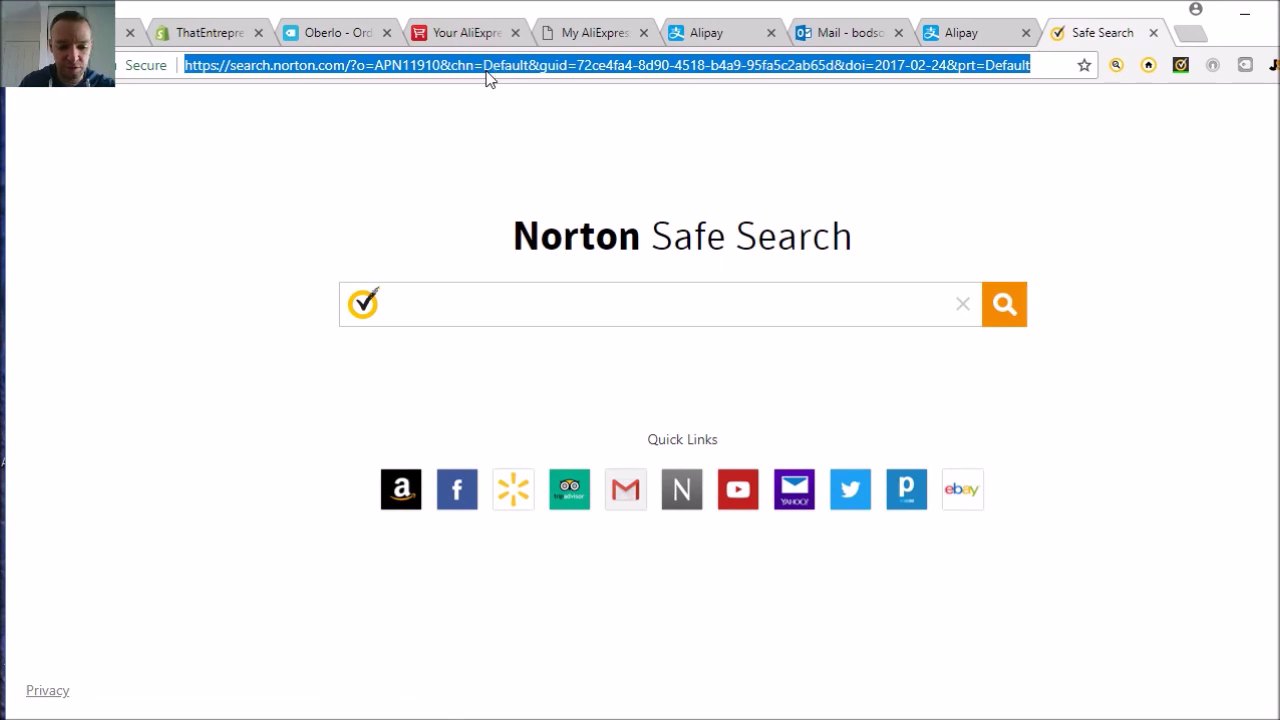
pyautogui.write('google.com')
pyautogui.press('Return')
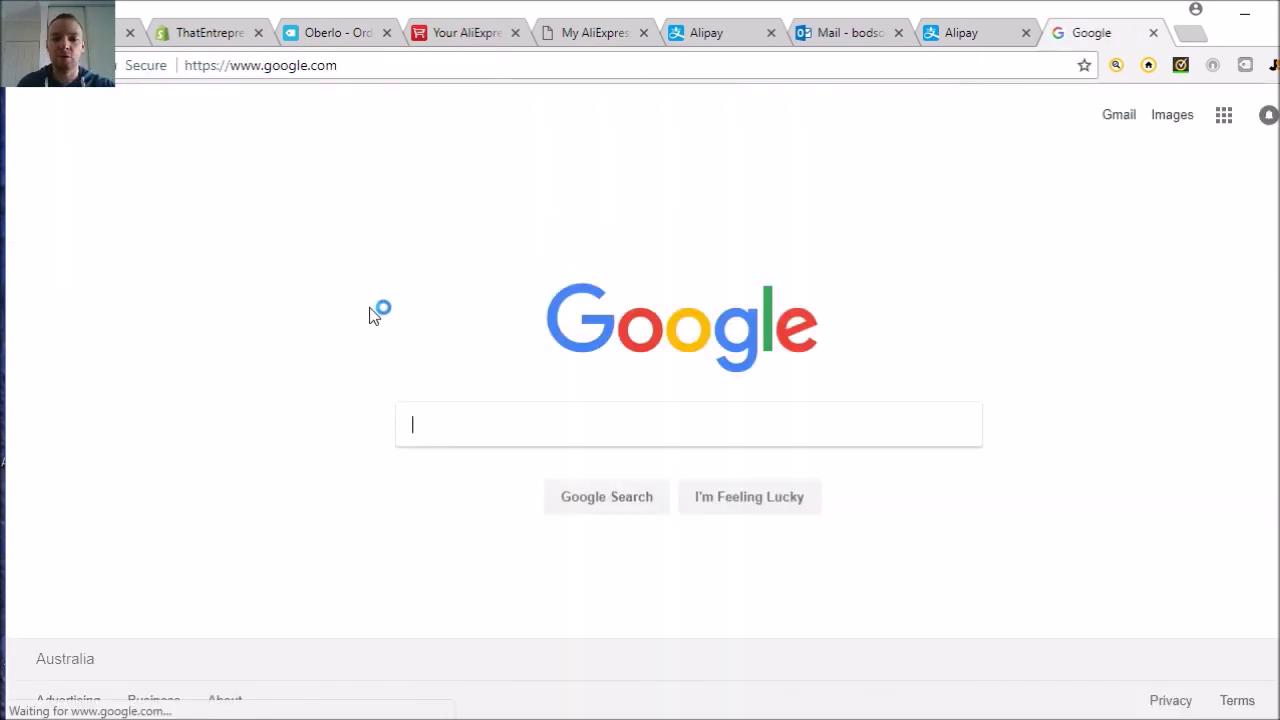
pyautogui.write('alipay')
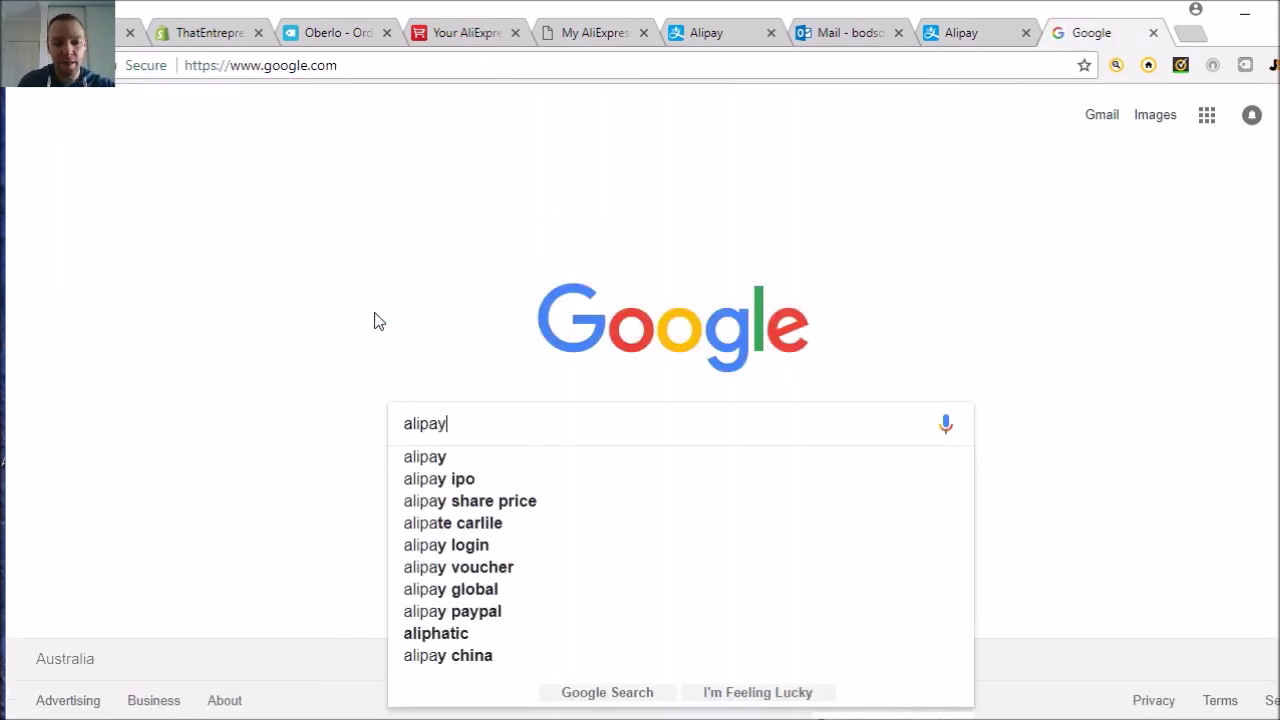
pyautogui.press('Return')
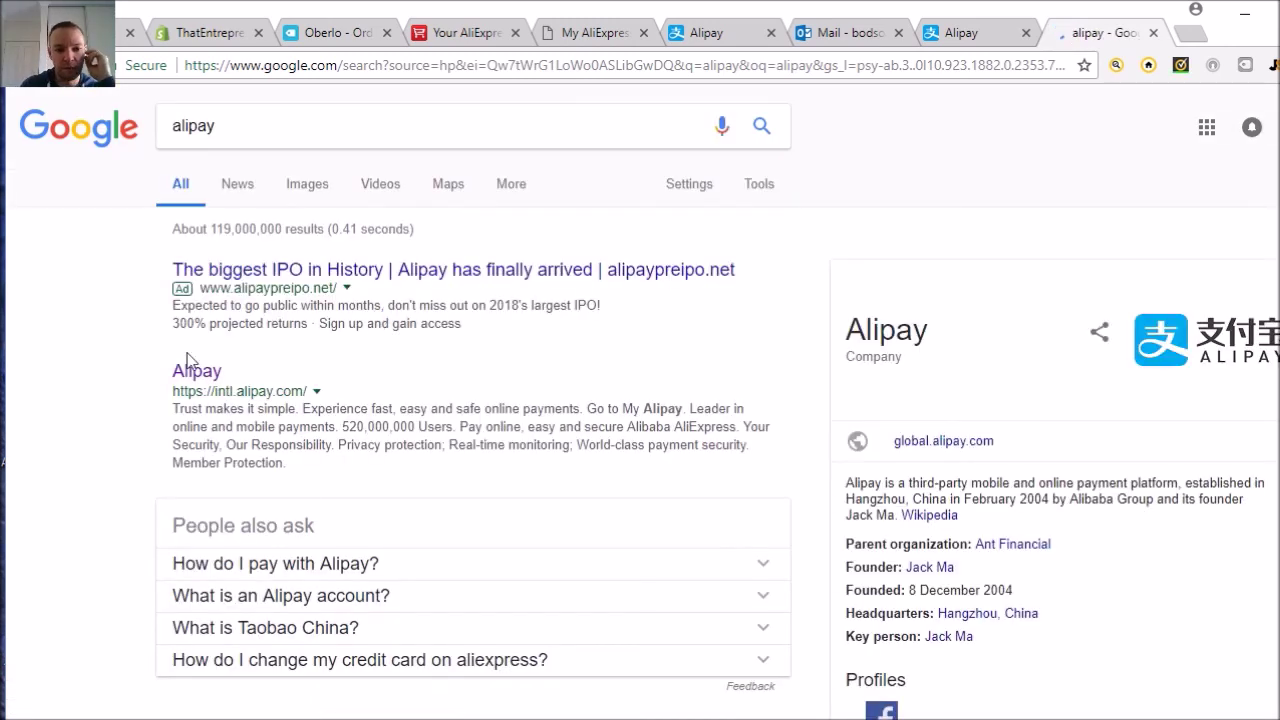
pyautogui.scroll(-1, 169, 323)
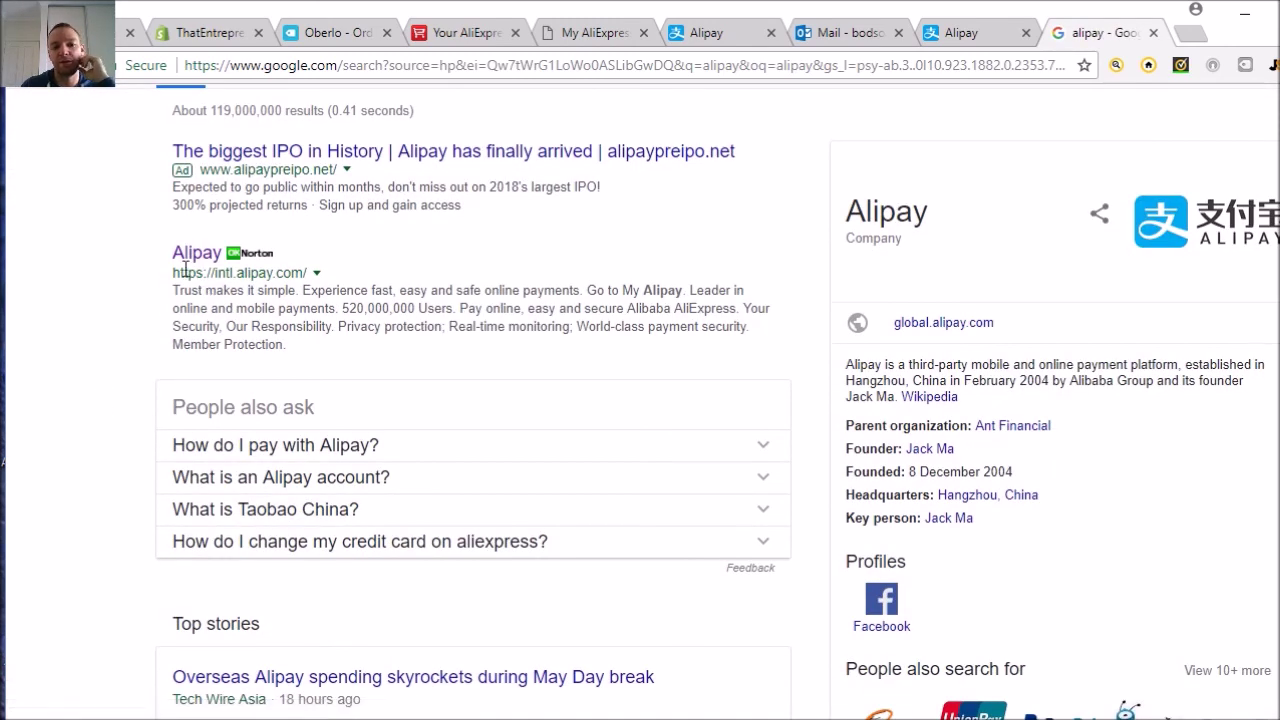